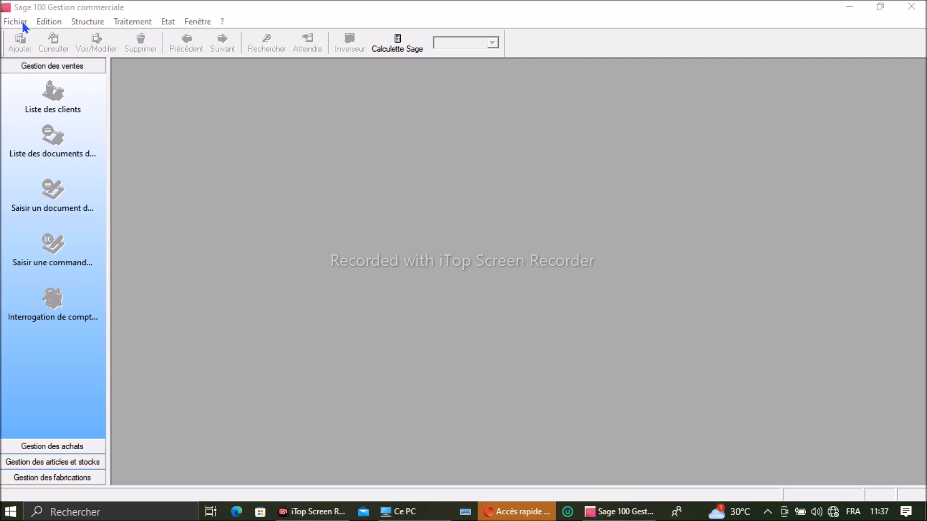
Step: Start a new commercial file through the wizard, choosing to create a new accounting file
click(17, 22)
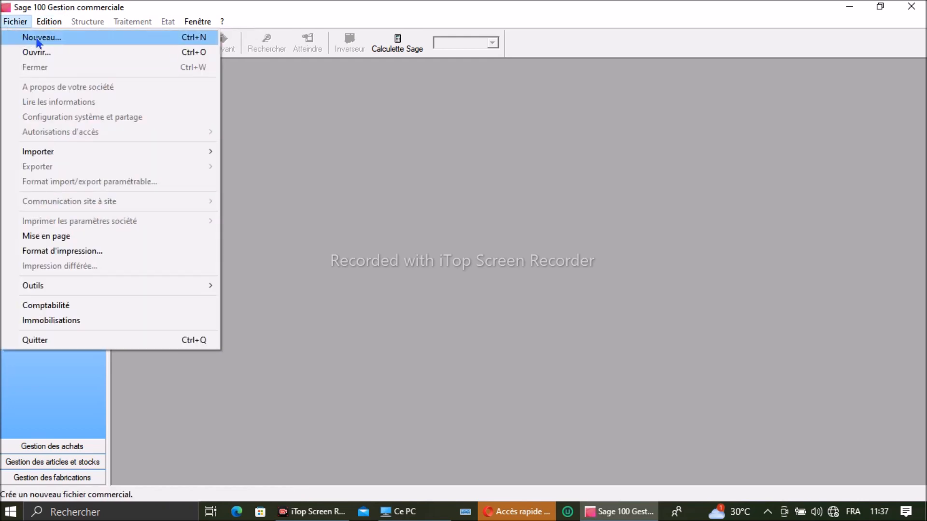
click(37, 38)
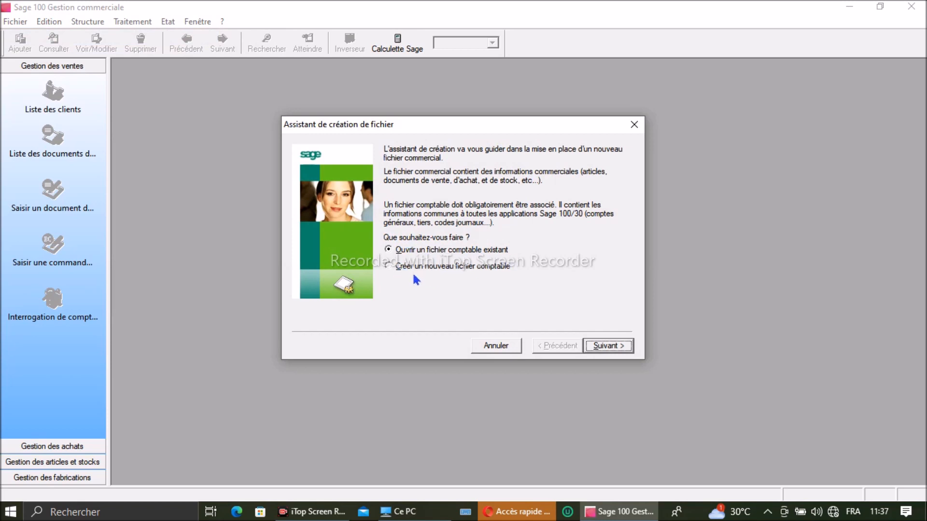
click(476, 270)
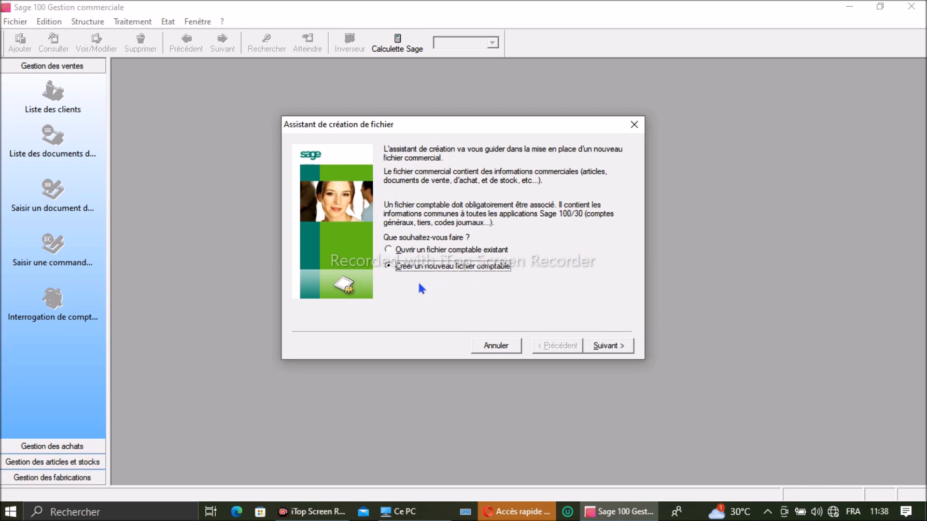
click(618, 346)
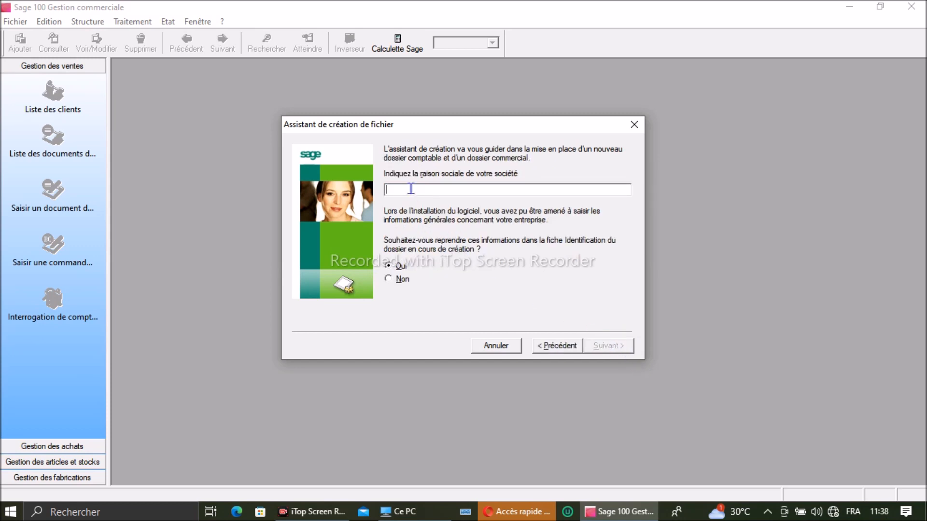
Step: Enter SA DARREN as the company's legal name (raison sociale)
text(SAV)
key(BackSpace)
text(DARREN)
click(611, 346)
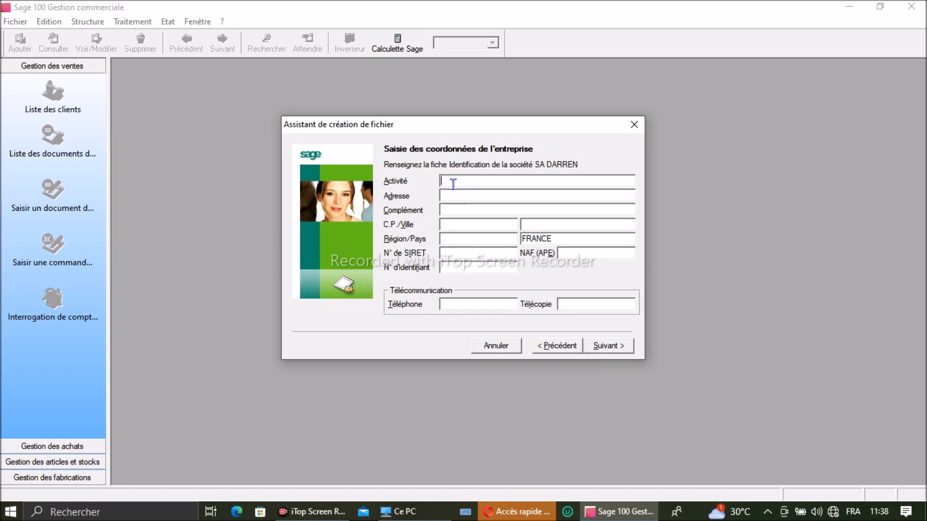
Step: Fill in activity NEGOCE, address ASECNA, complement RUE 124 and postcode +237
text(NEGOCE)
click(448, 194)
text(ASECNA)
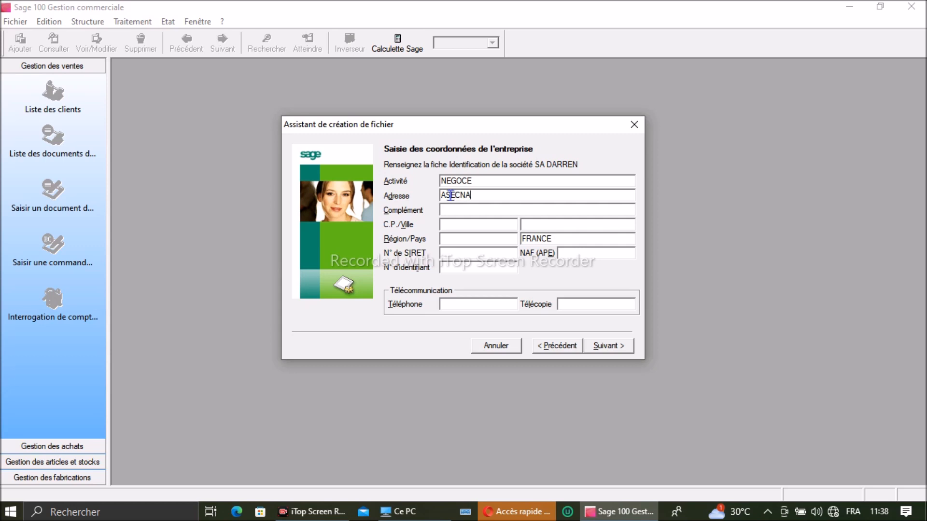
click(444, 213)
text(RUE 124)
click(494, 223)
click(566, 226)
click(444, 224)
text(+237)
click(588, 224)
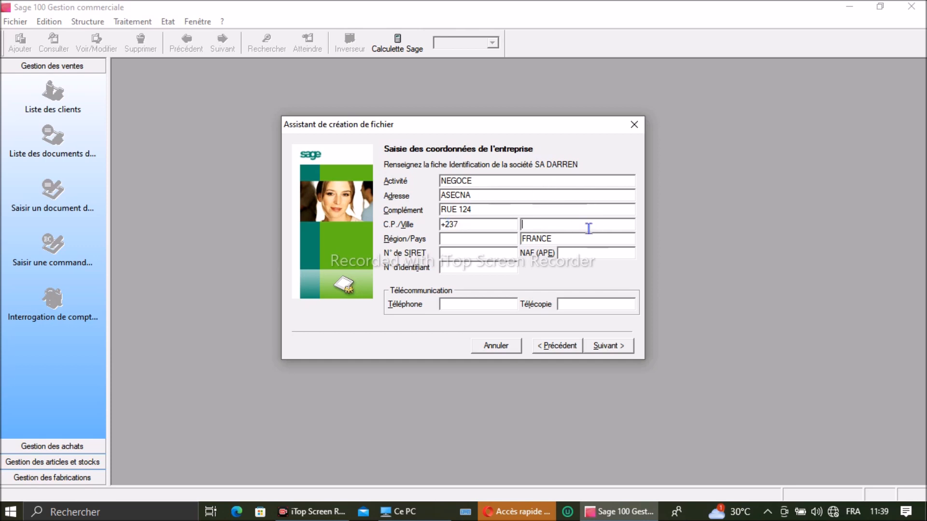
Step: Enter city DOUALA, region LITTORAL, and replace country FRANCE with CAMEROUN
text(DOUALA)
click(478, 234)
text(LITTORZA)
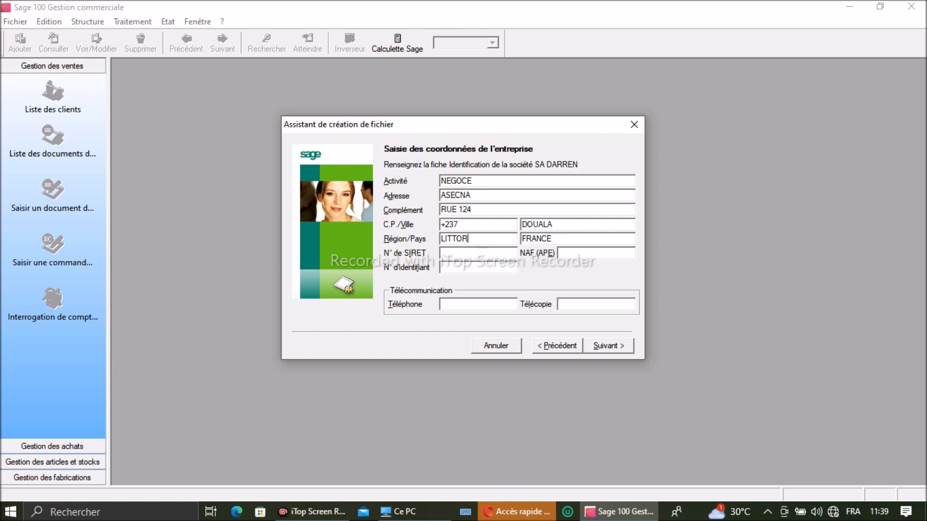
key(BackSpace)
key(BackSpace)
text(AL)
click(581, 240)
key(BackSpace)
key(BackSpace)
key(BackSpace)
key(BackSpace)
key(BackSpace)
key(BackSpace)
text(CAMEROUN)
click(444, 267)
text(MS)
key(BackSpace)
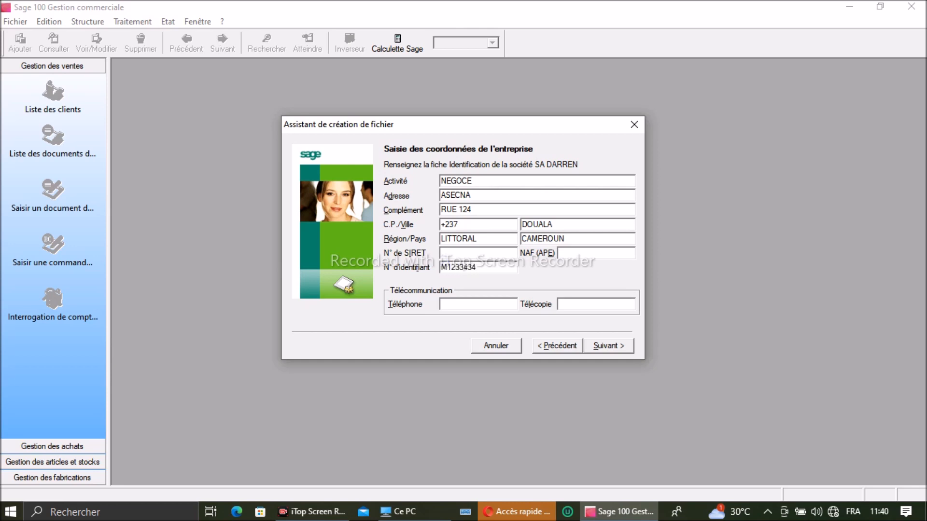
click(495, 305)
click(603, 302)
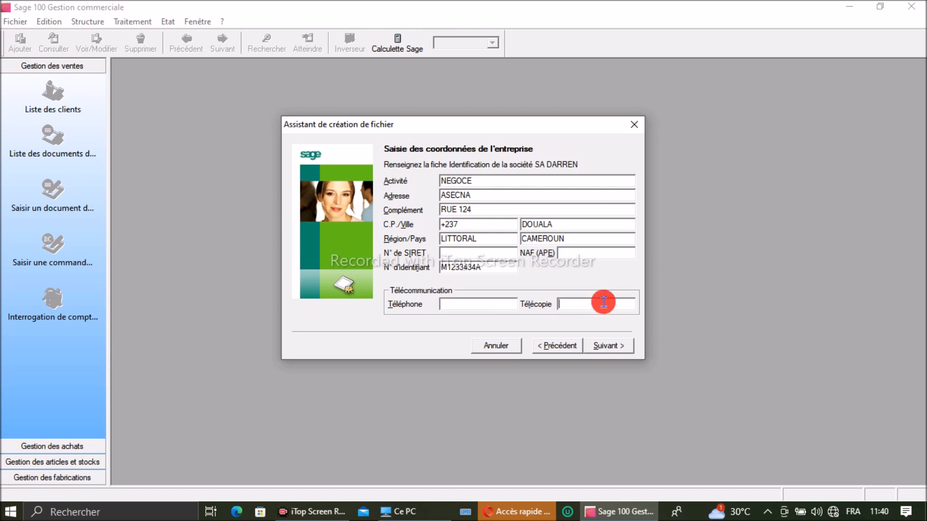
click(609, 347)
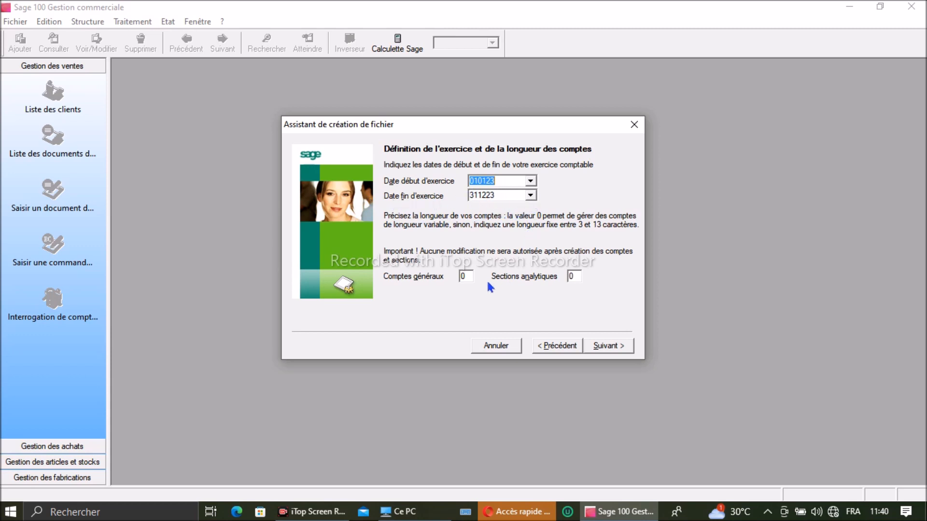
Step: Keep the 010123–311223 fiscal year, set general account length to 6, and clear the analytical length
click(470, 275)
key(BackSpace)
text(6)
click(578, 275)
key(BackSpace)
Step: Set analytical section length to 6 and name the accounting currency CFA
text(6)
click(607, 346)
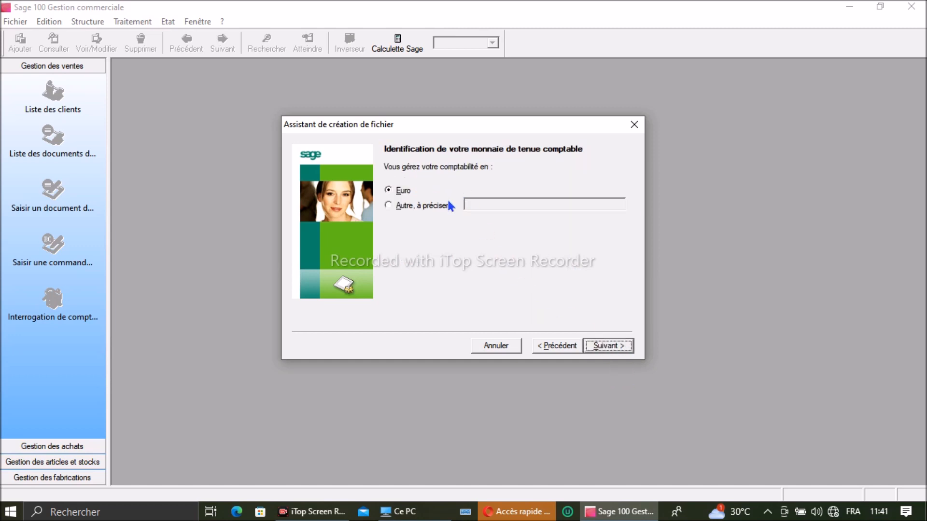
click(447, 207)
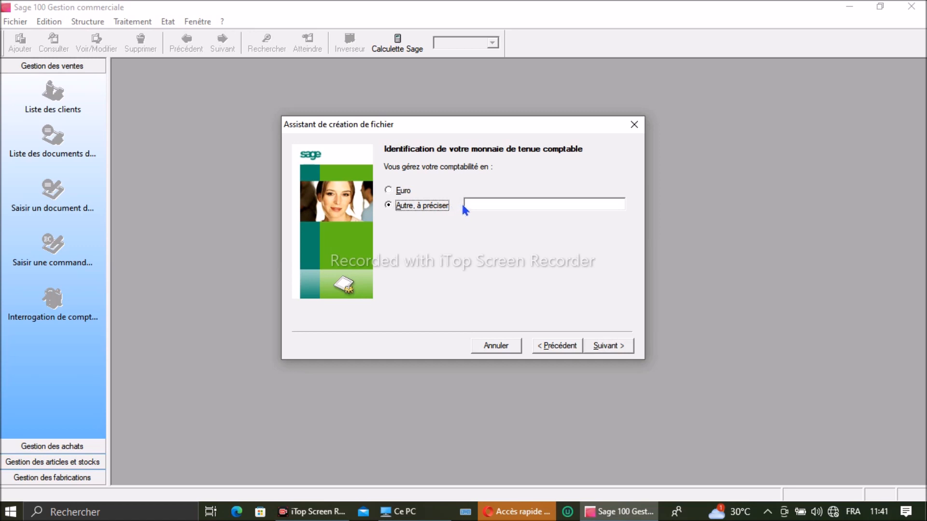
click(466, 203)
text(CFA)
click(616, 348)
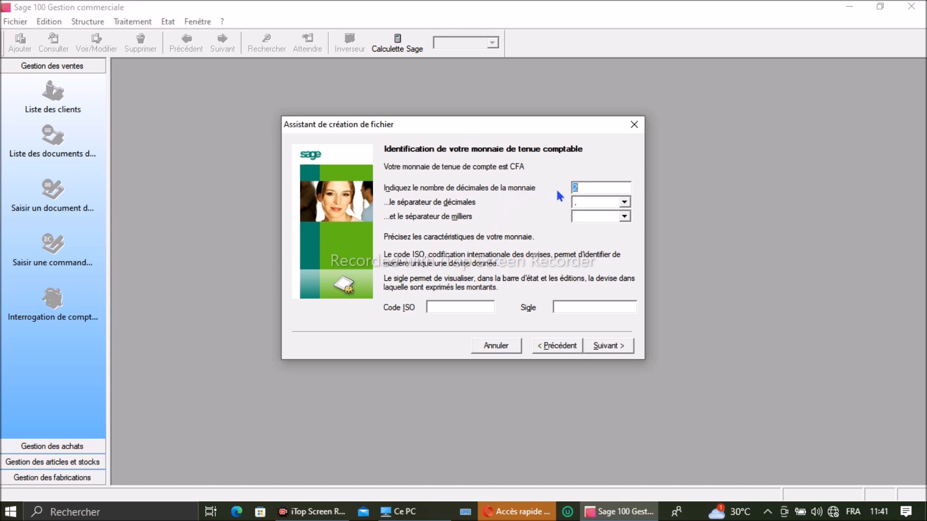
Step: Give the CFA currency a blank thousands separator, 2 decimals and ISO code XAF
click(624, 218)
click(607, 224)
click(608, 220)
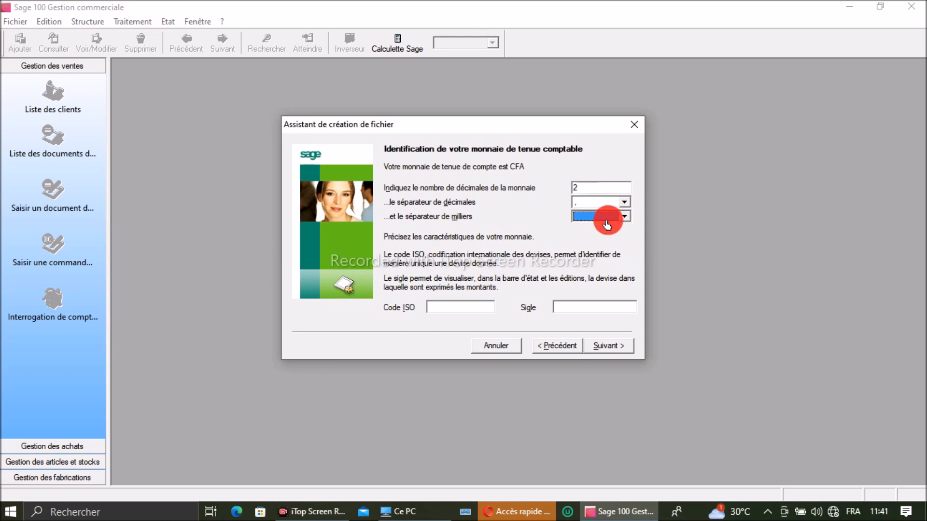
click(624, 192)
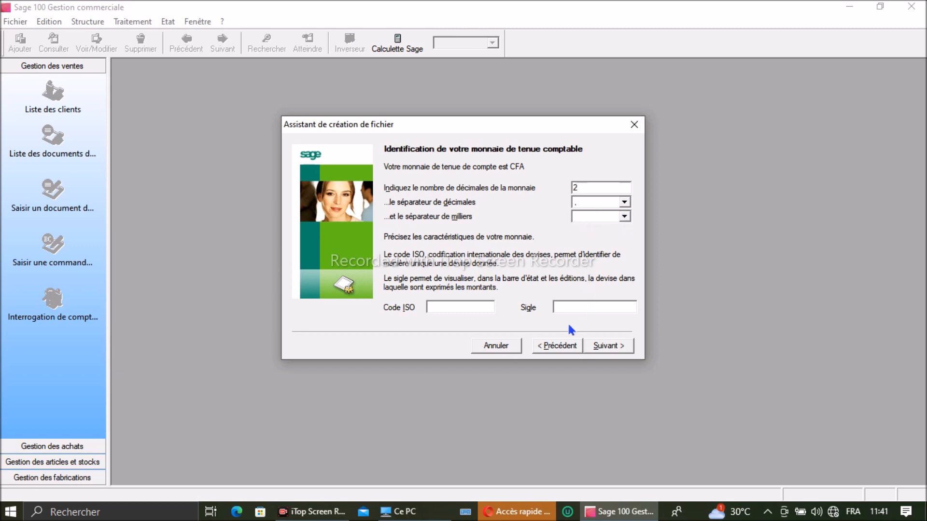
click(460, 310)
text(XAF)
click(622, 352)
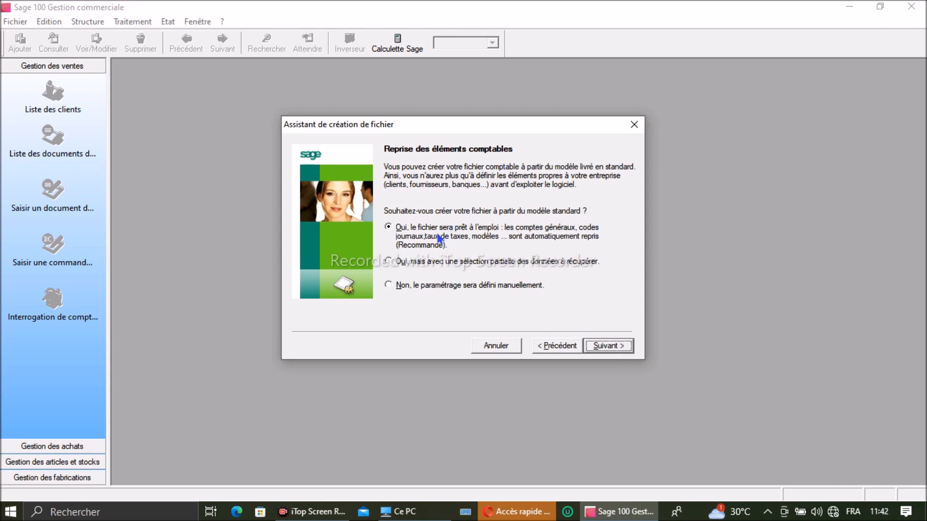
Step: Choose manual definition for both the accounting and commercial settings
click(390, 285)
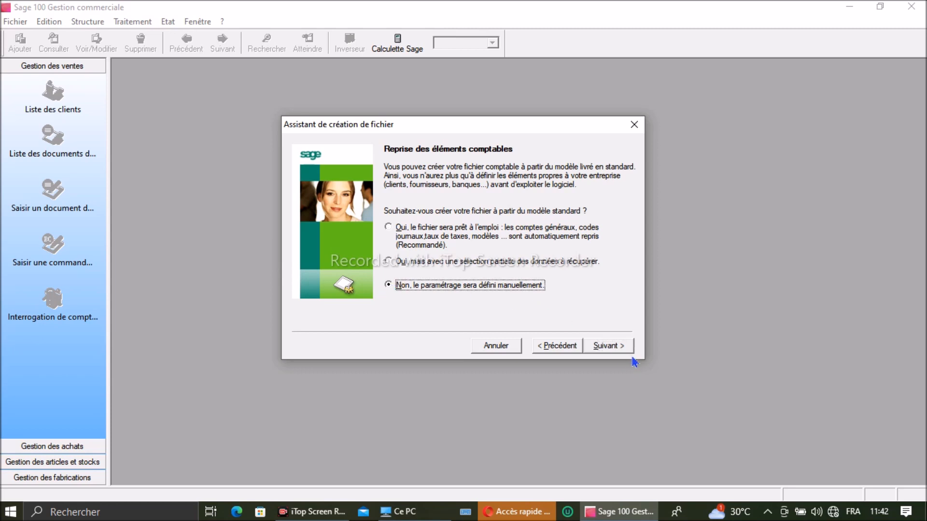
click(613, 346)
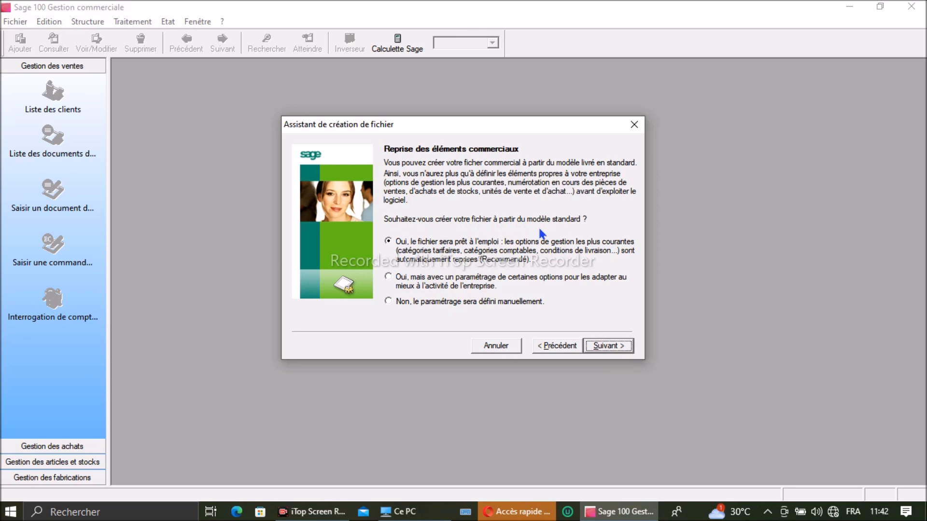
click(412, 302)
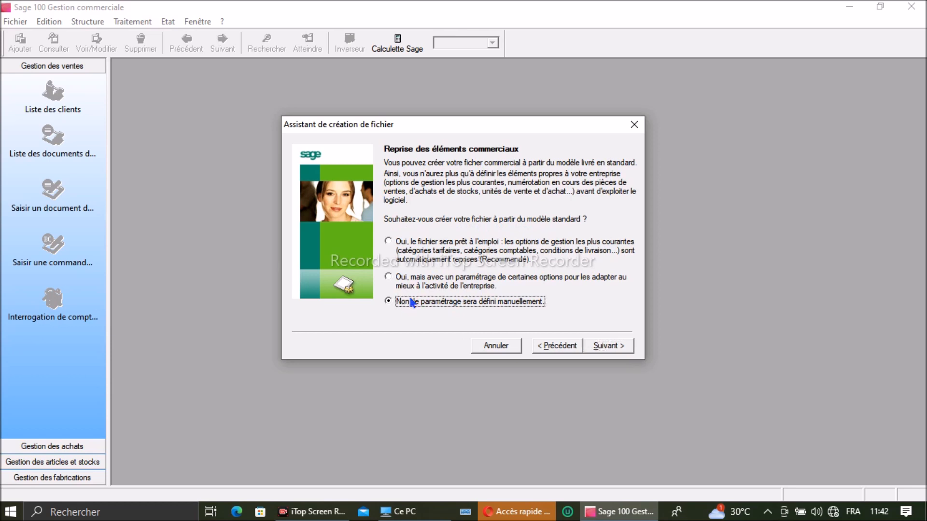
click(606, 347)
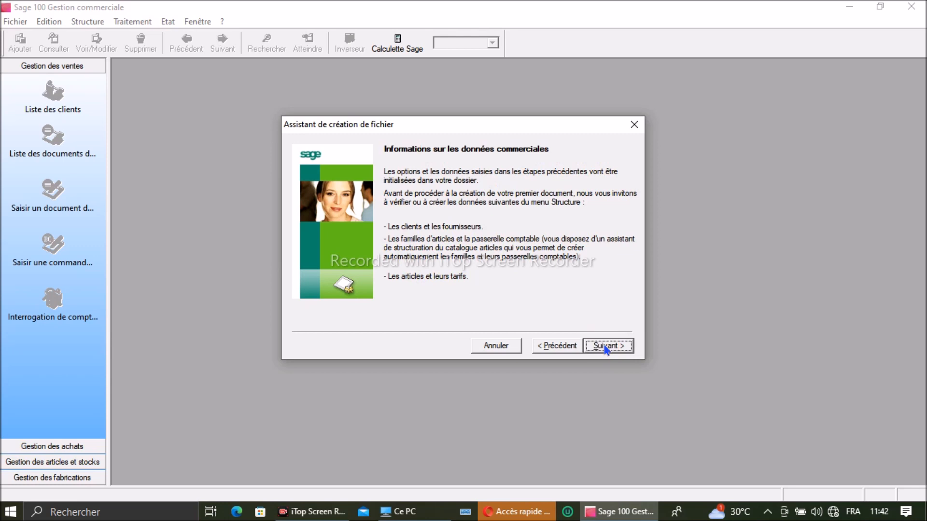
click(606, 349)
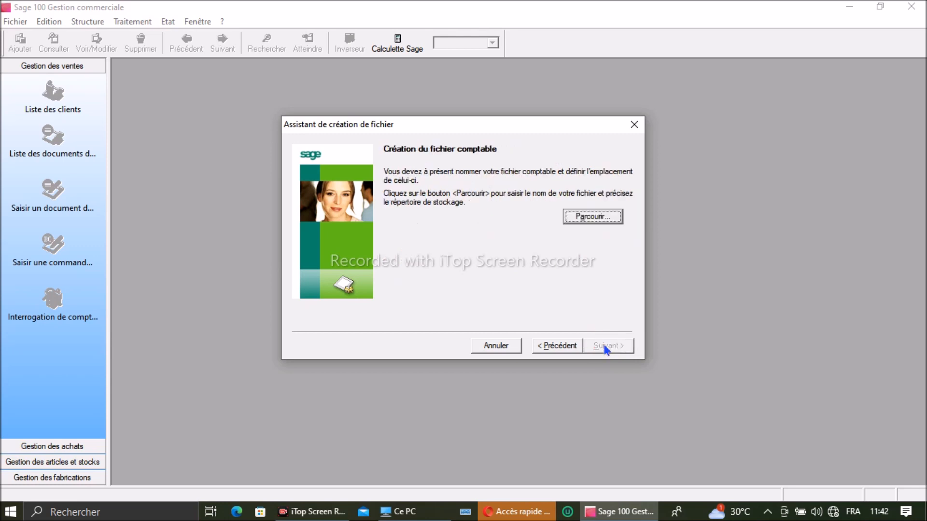
Step: Save the accounting file as SA DARREN.mae in the Documents folder
click(589, 220)
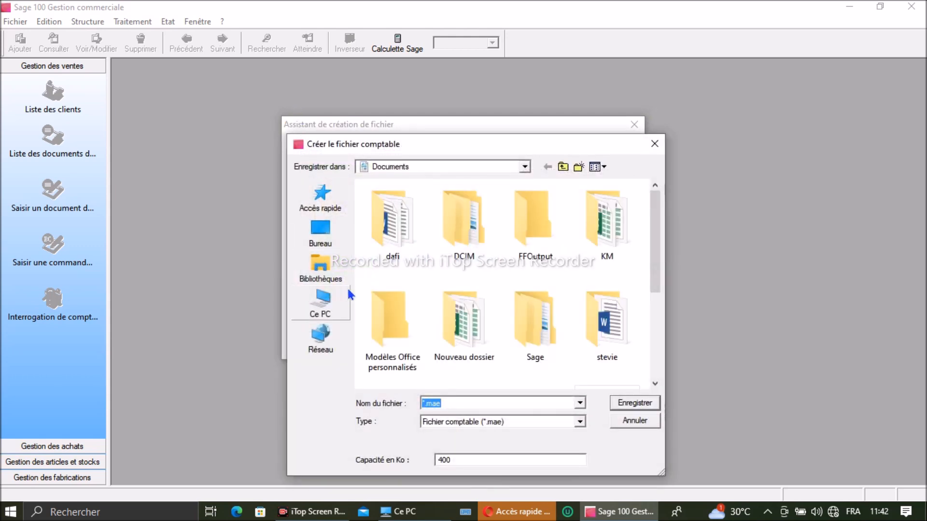
click(313, 296)
double_click(390, 245)
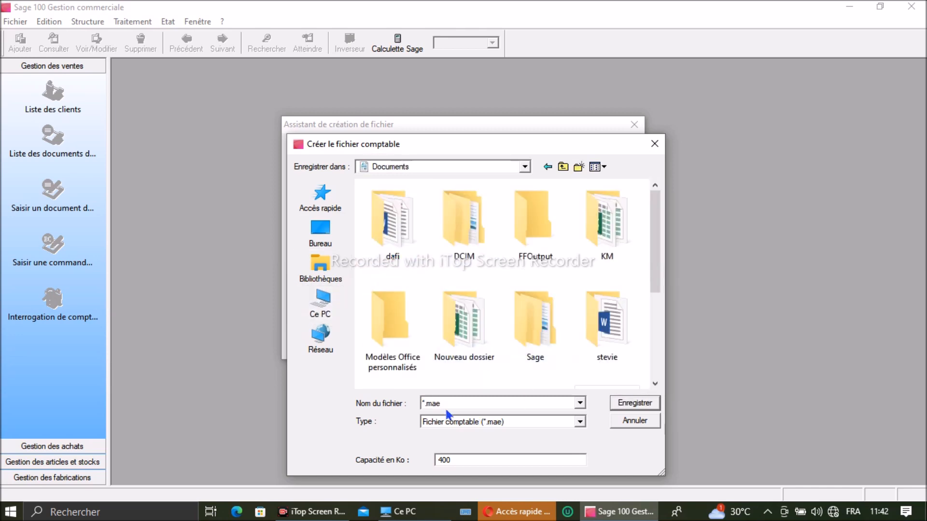
double_click(422, 402)
click(423, 402)
key(BackSpace)
text(SA DARREN)
click(630, 405)
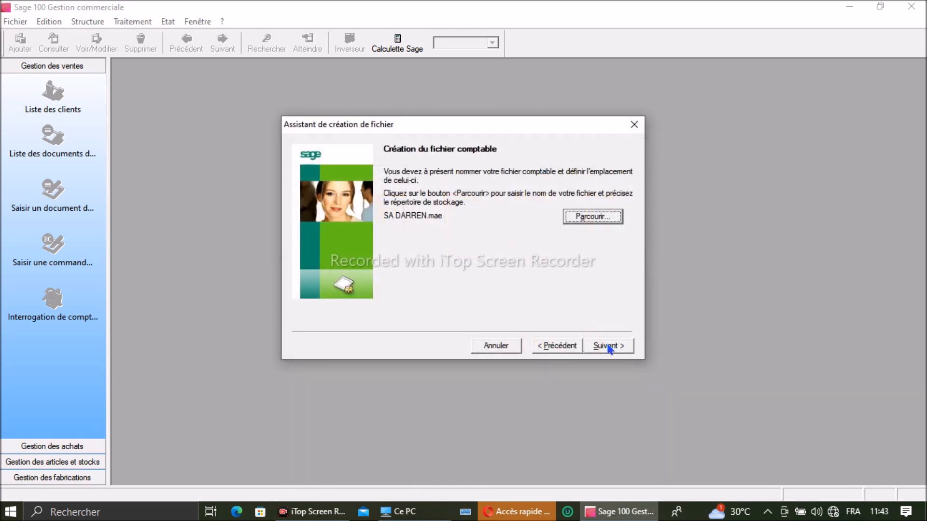
click(609, 346)
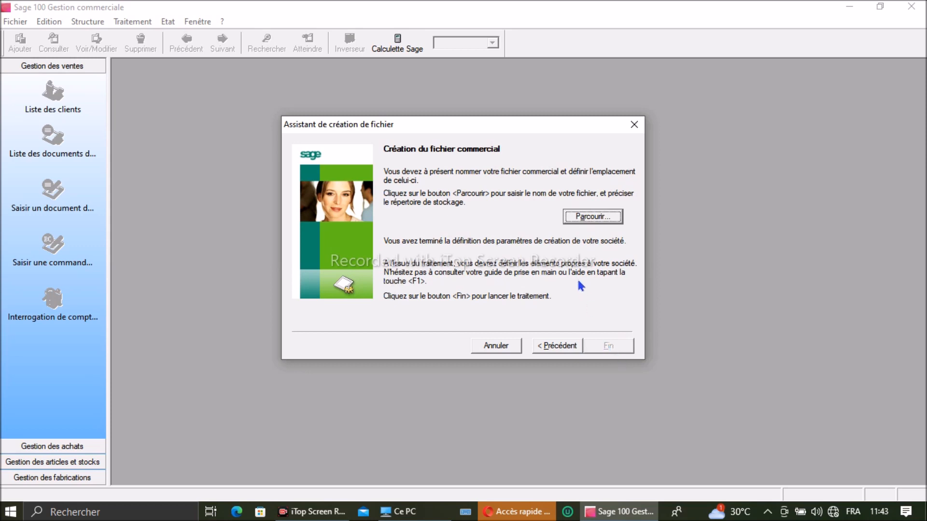
Step: Name the commercial file SA DARRENN.gcm and finish the wizard to create the files
click(586, 216)
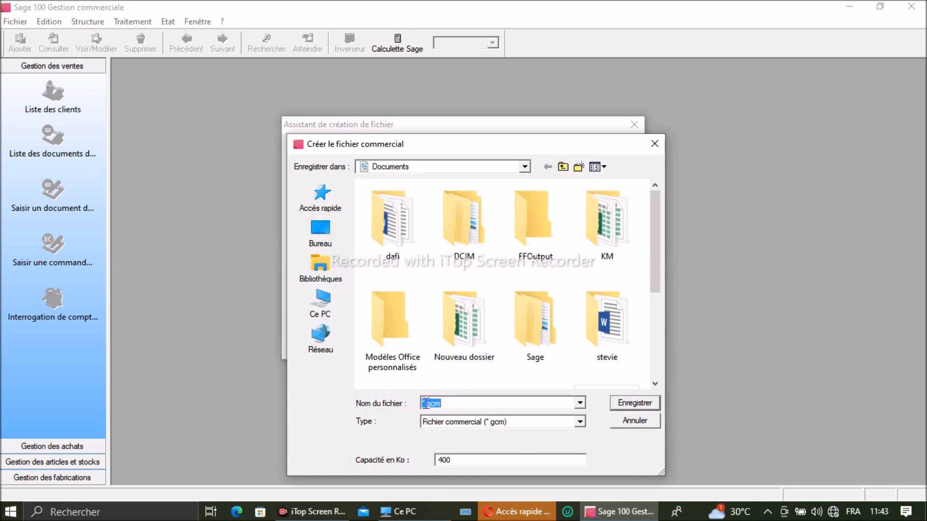
click(427, 404)
key(BackSpace)
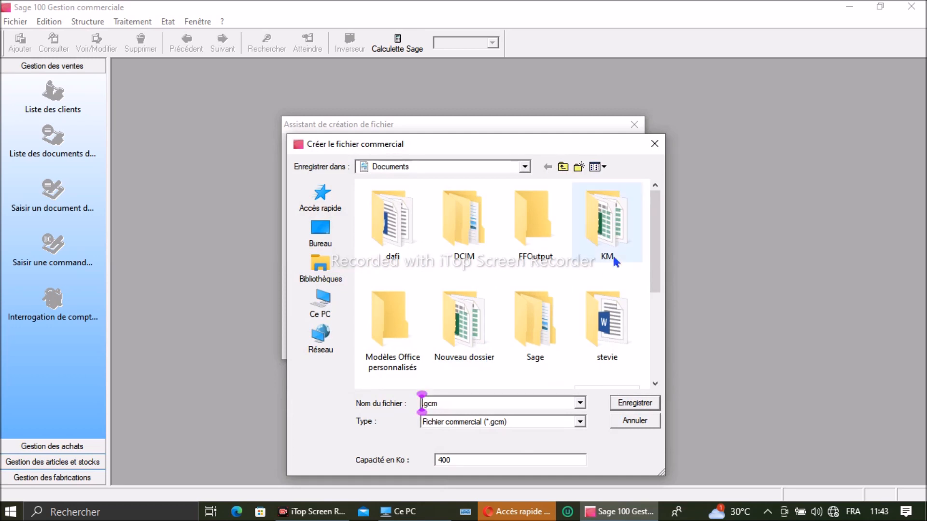
text(SA)
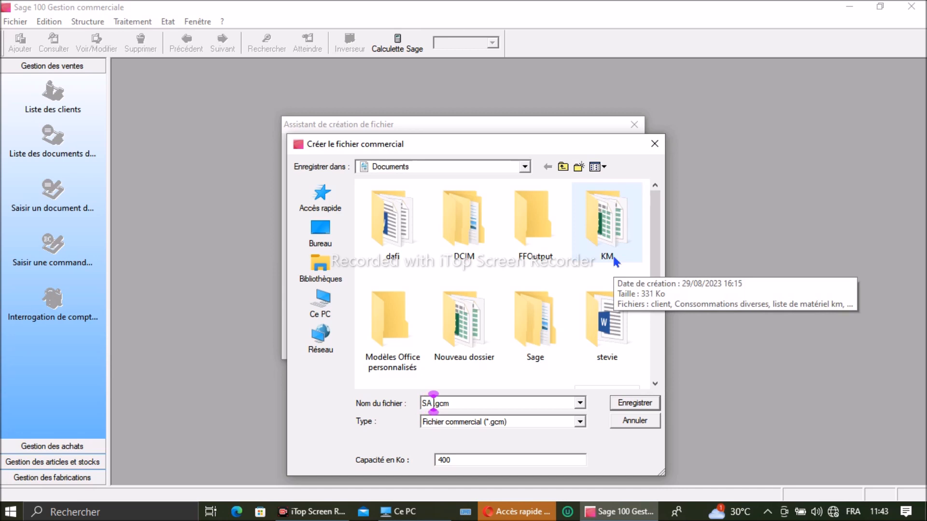
text( DARRE)
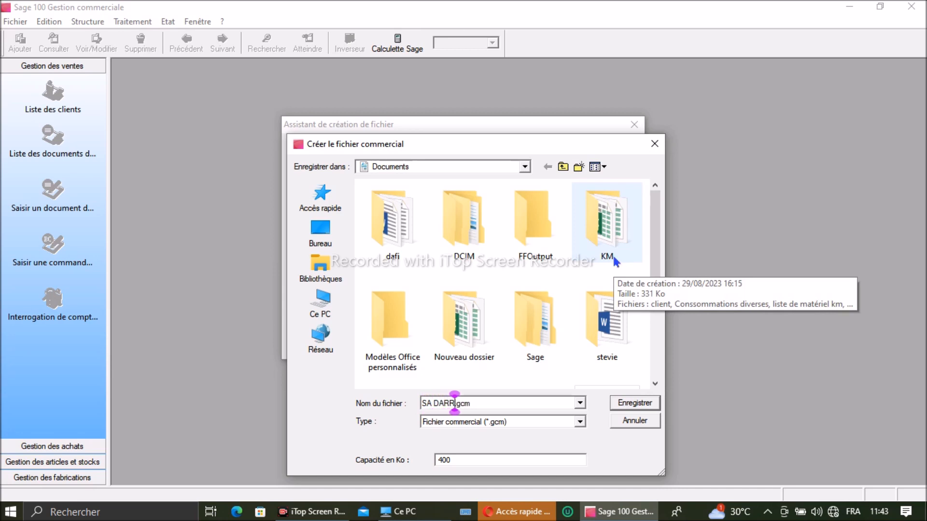
text(NN)
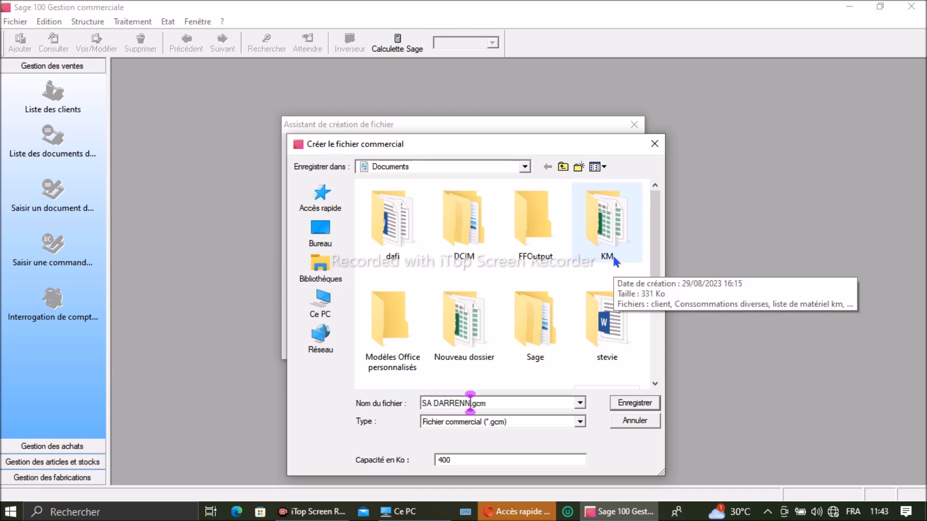
click(636, 406)
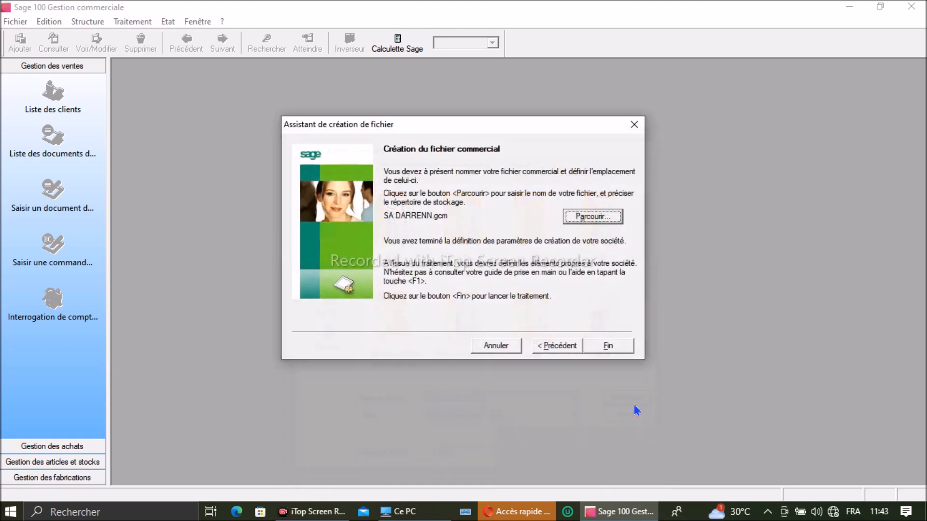
click(623, 347)
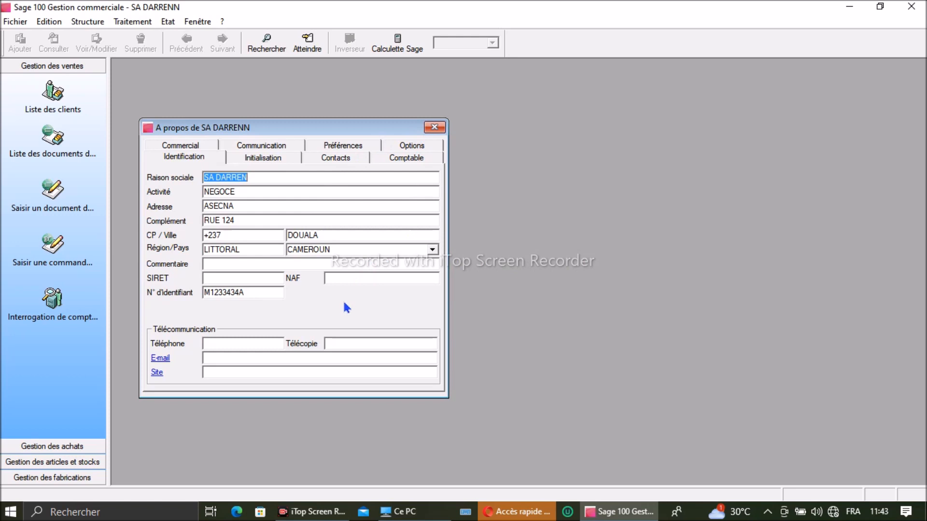
Step: Close the 'A propos de SA DARRENN' company details window
click(439, 129)
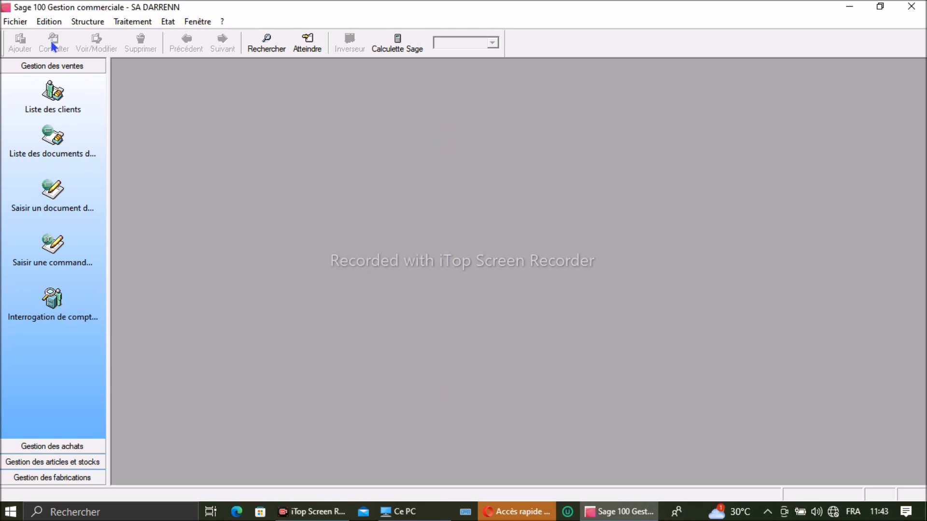